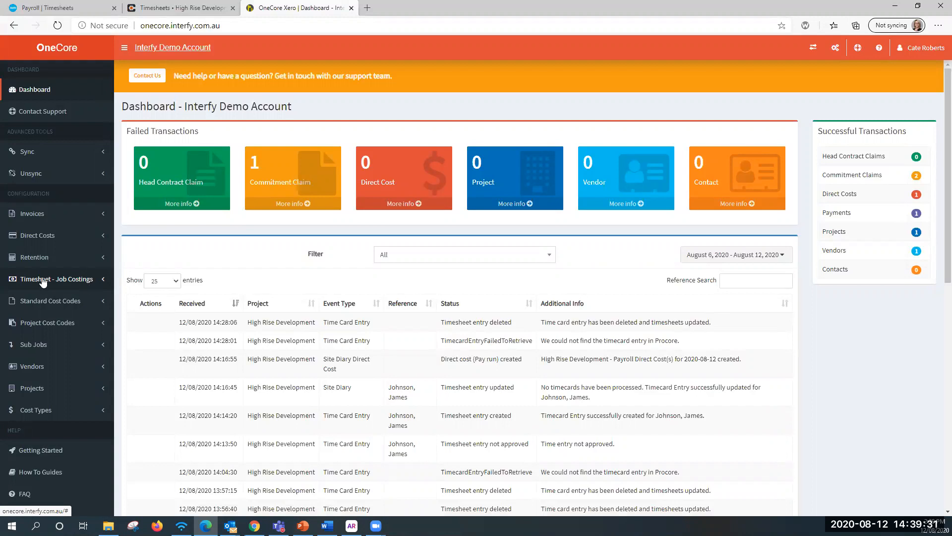
Step: Open the Time Type Mapping for timesheet job costings and review how Overtime maps to a Xero earnings rate
click(104, 283)
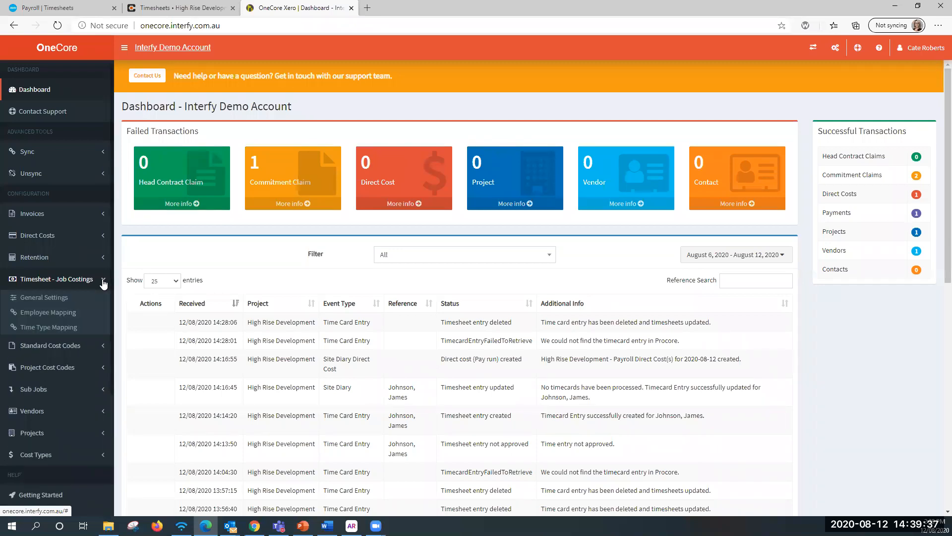
click(50, 328)
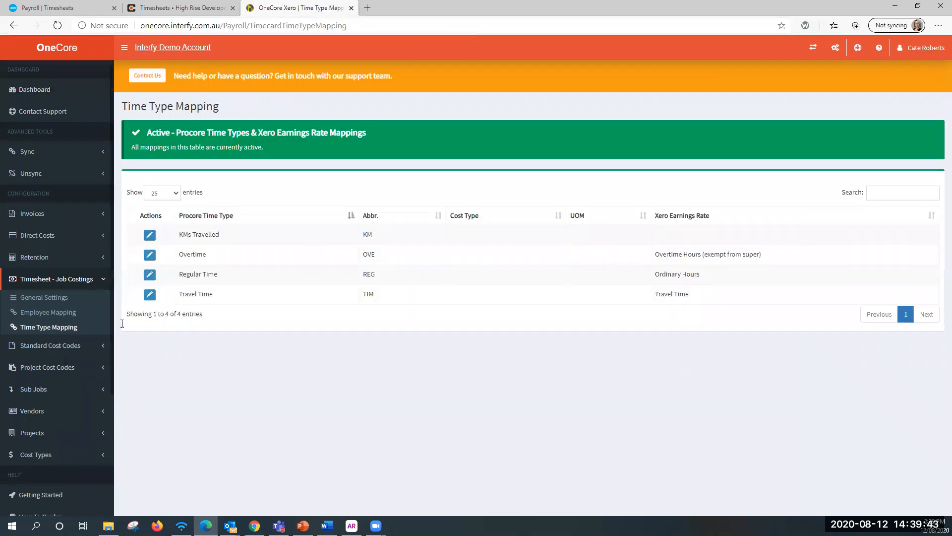
click(149, 256)
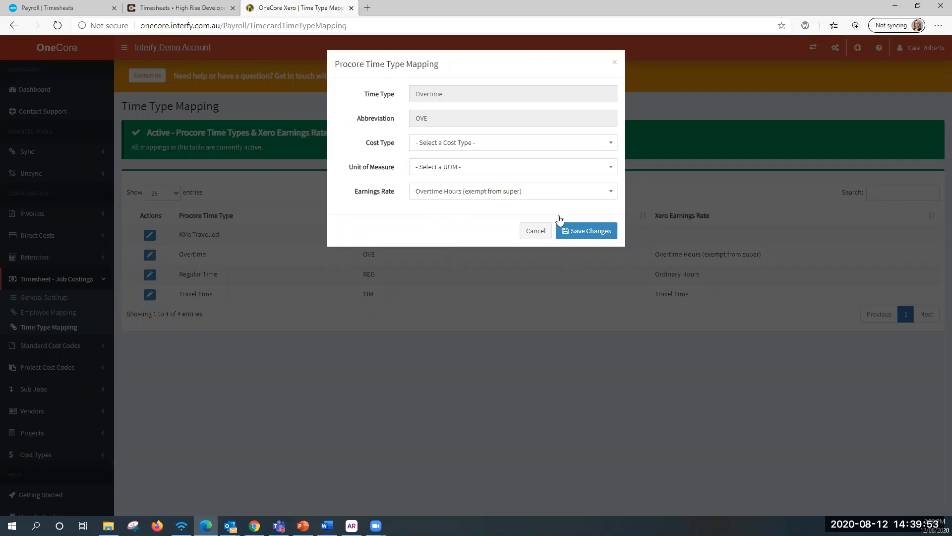
click(534, 234)
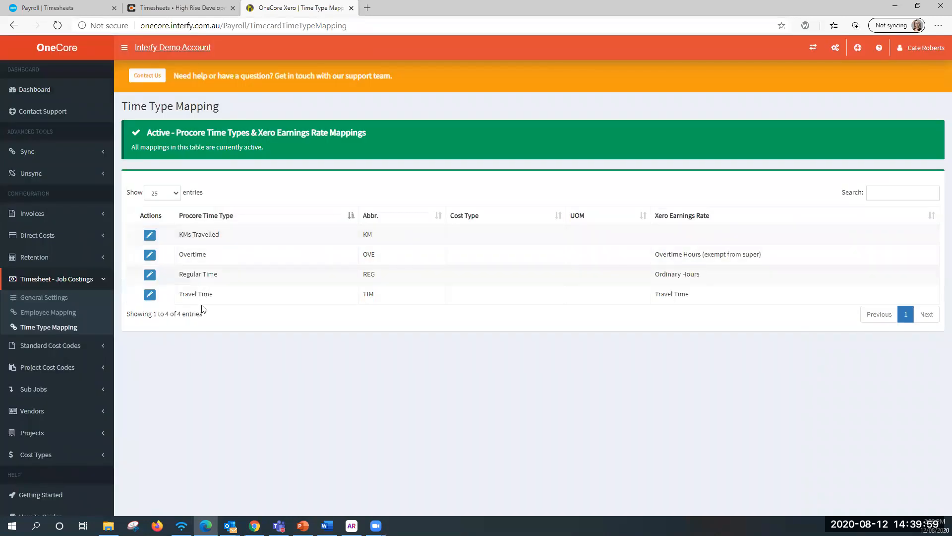
Step: Open Employee Mapping and review which Xero employee the mapped Procore employee on the seventh row is linked to
click(42, 318)
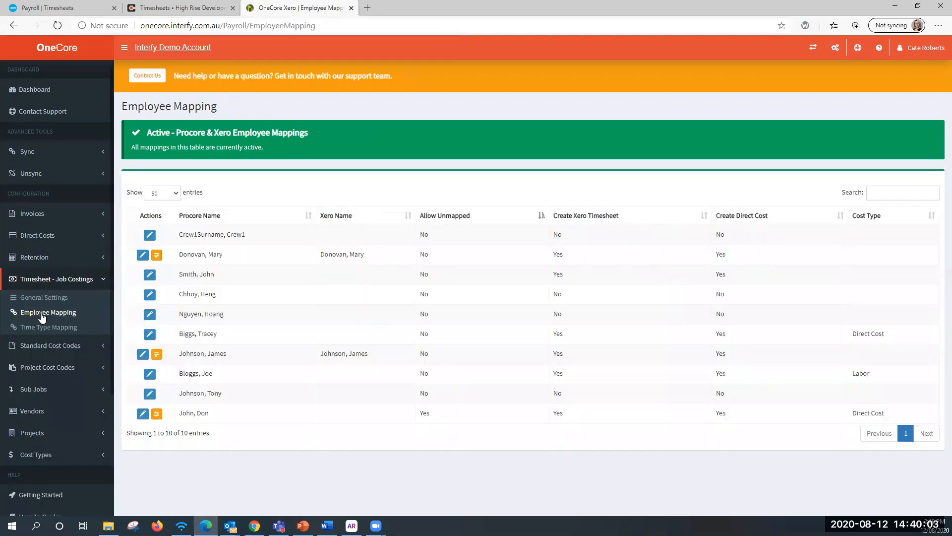
click(142, 355)
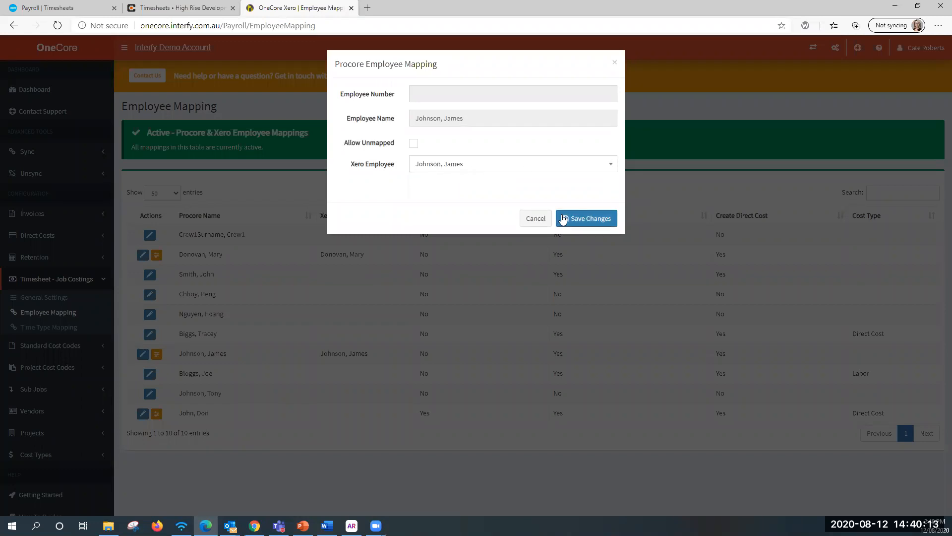
click(537, 222)
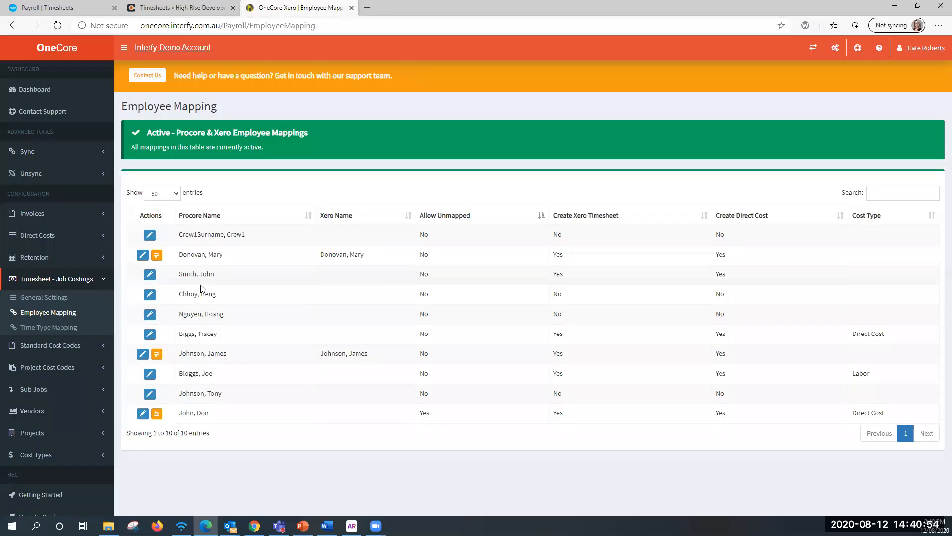
Step: Open the same employee's settings and review the Regular Time and Overtime rates without changing them
click(158, 357)
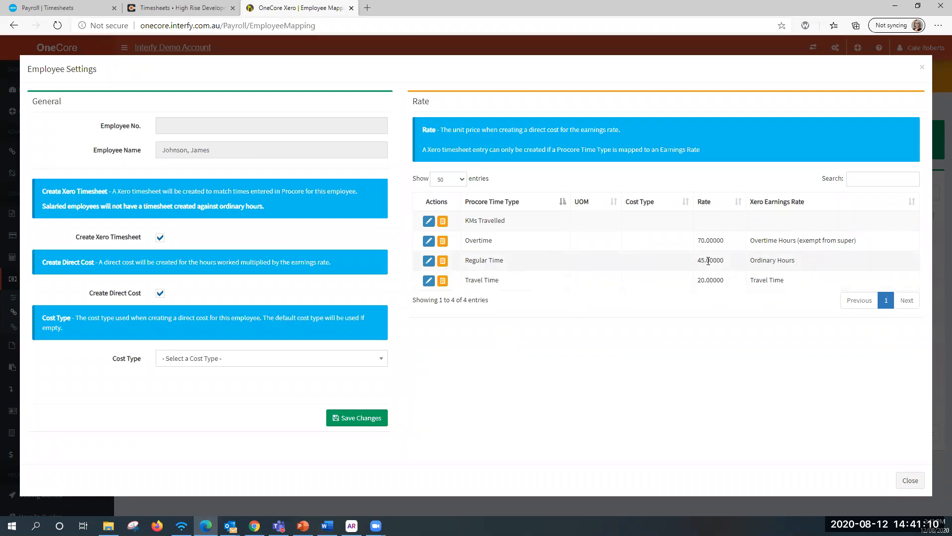
click(429, 262)
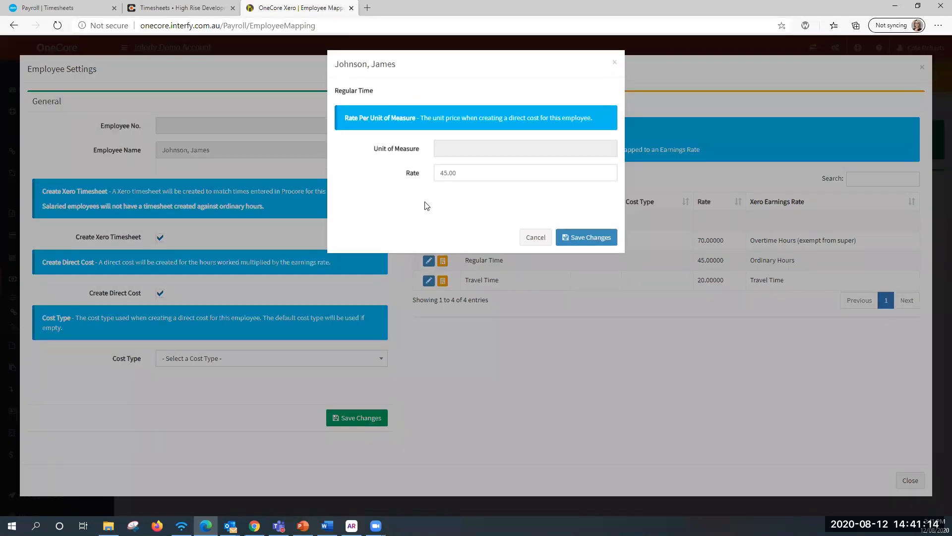
click(535, 243)
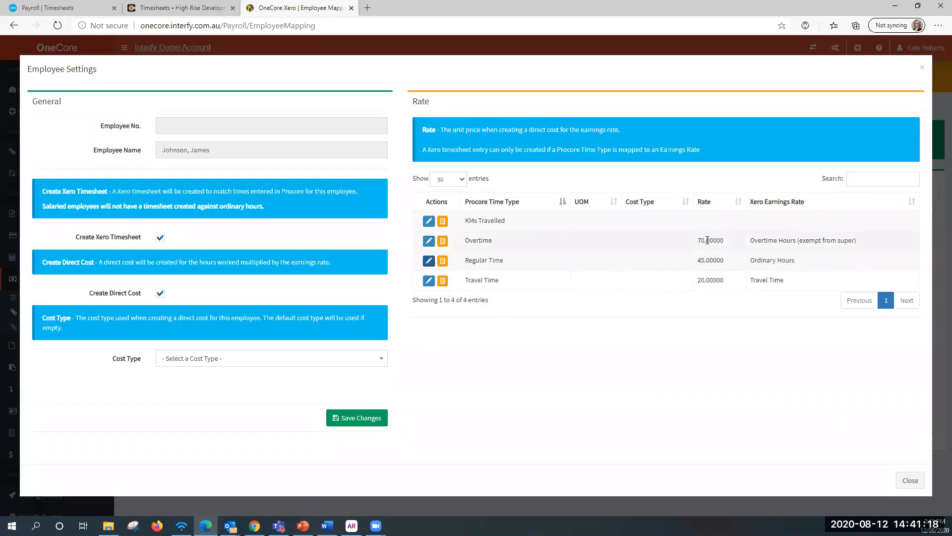
click(429, 243)
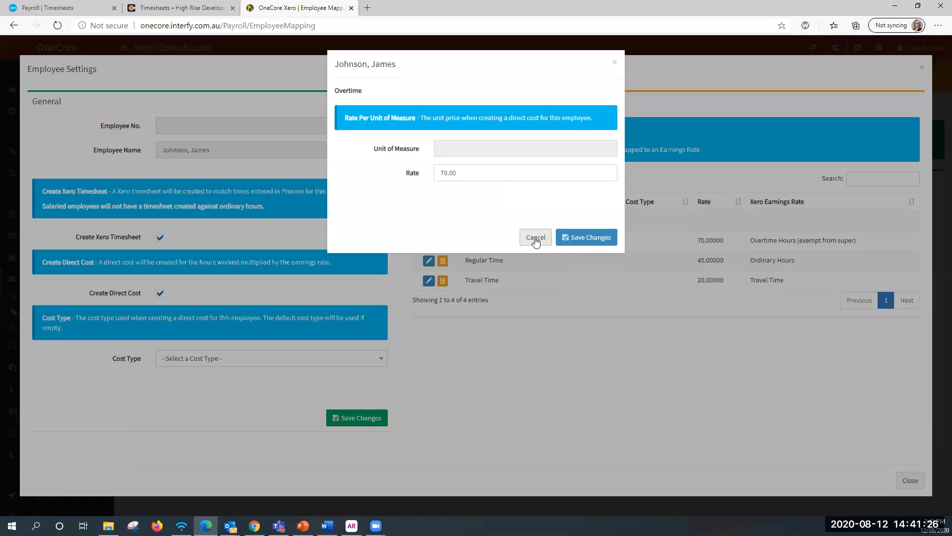
click(536, 239)
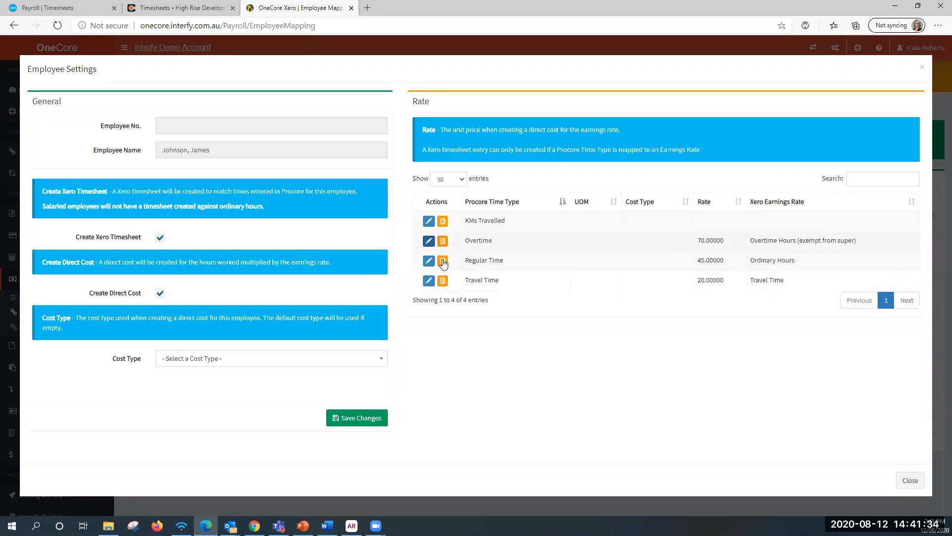
Step: Examine the employee's Regular Time project rate overrides, including High Rise Development's, and the Create Xero Timesheet setting
click(443, 263)
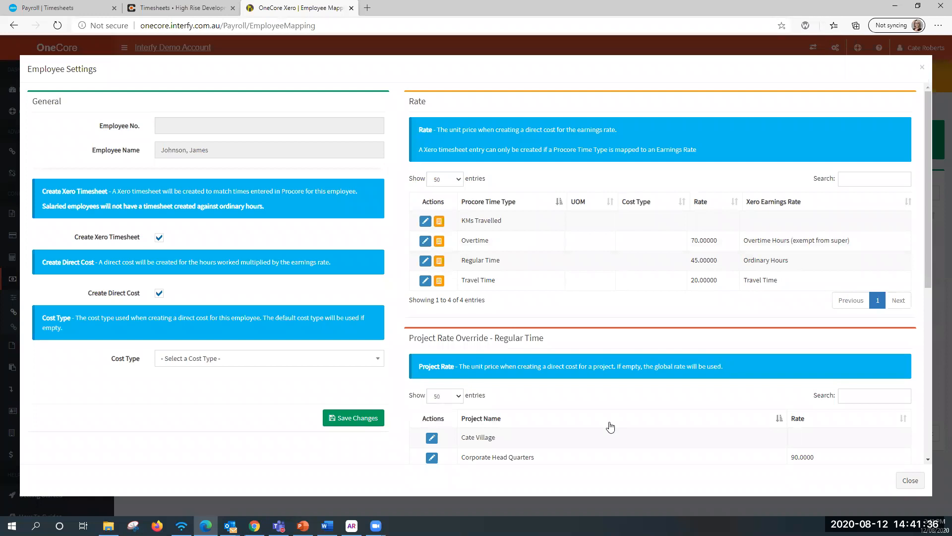
scroll(609, 426, down, 2)
scroll(612, 425, down, 1)
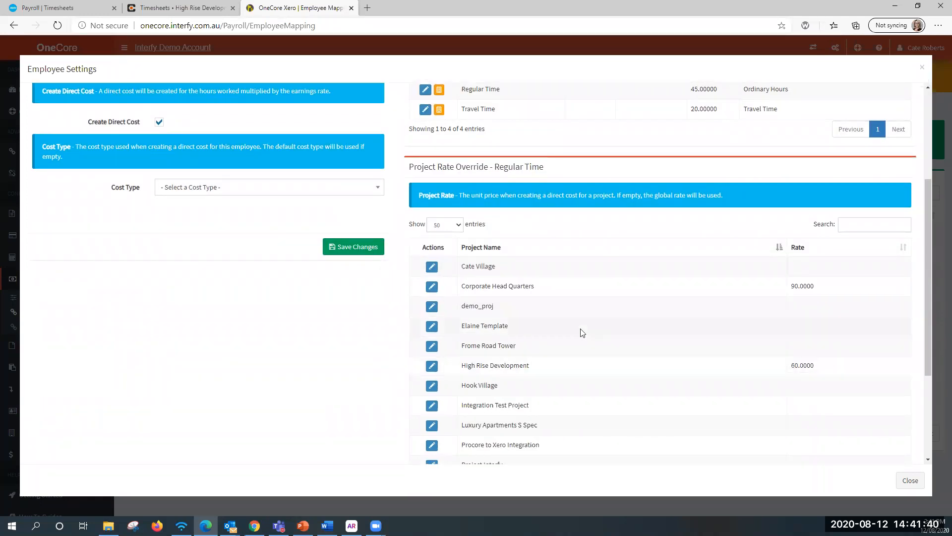
scroll(580, 329, down, 1)
scroll(570, 296, down, 1)
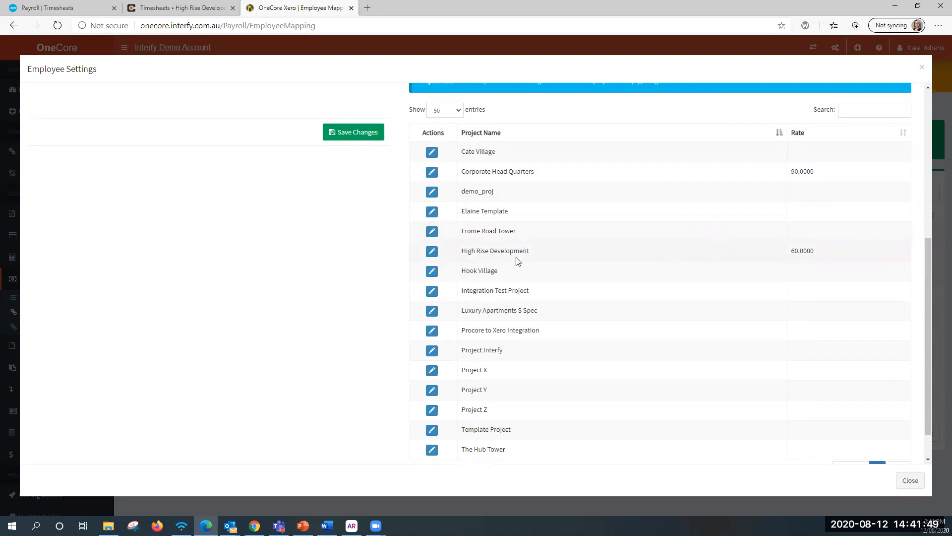
click(432, 251)
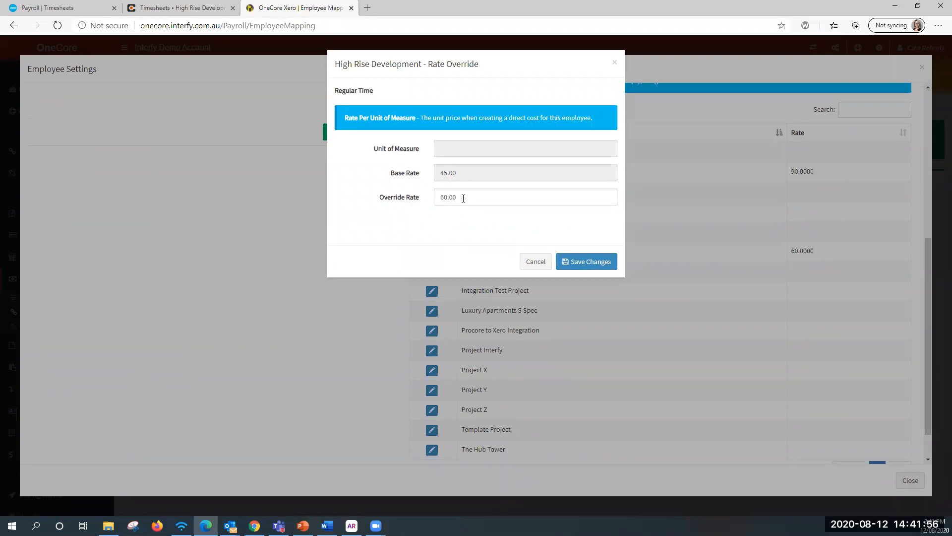
click(540, 263)
scroll(522, 325, up, 6)
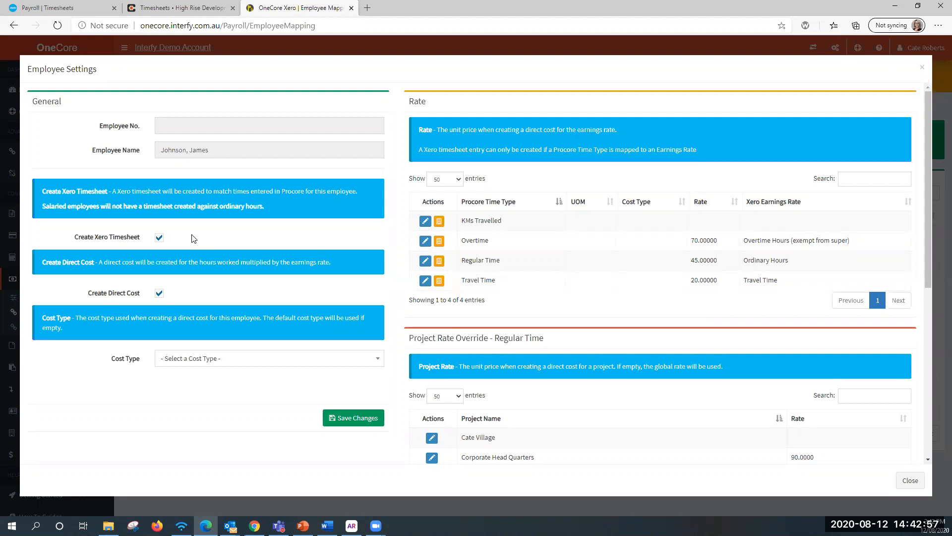
click(159, 239)
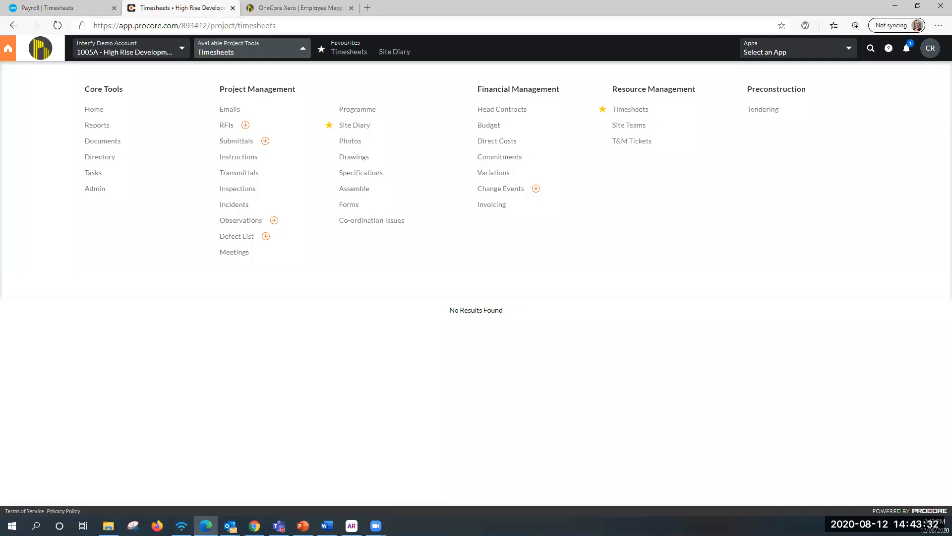
Step: Switch to Procore and start a new daily timesheet for High Rise Development dated 12/8/2020, adding the mapped employee
click(627, 113)
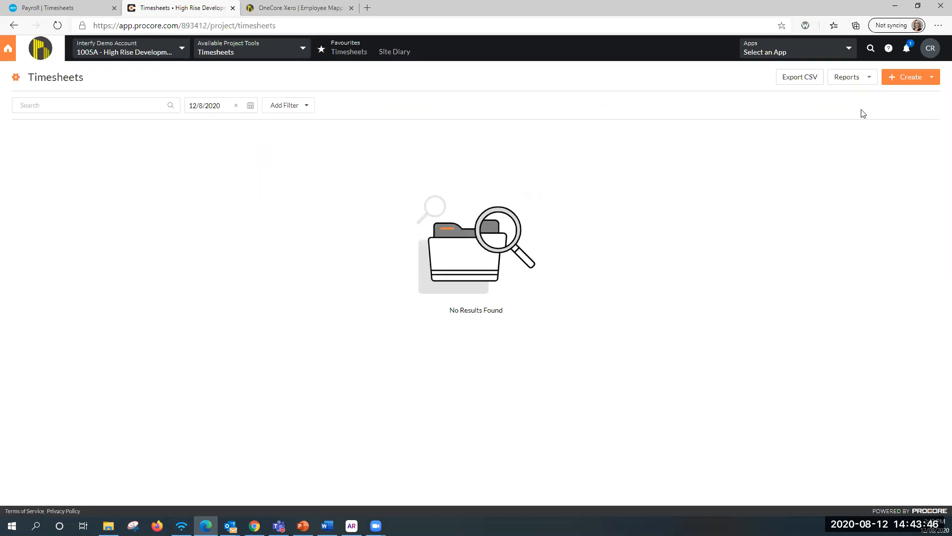
click(909, 81)
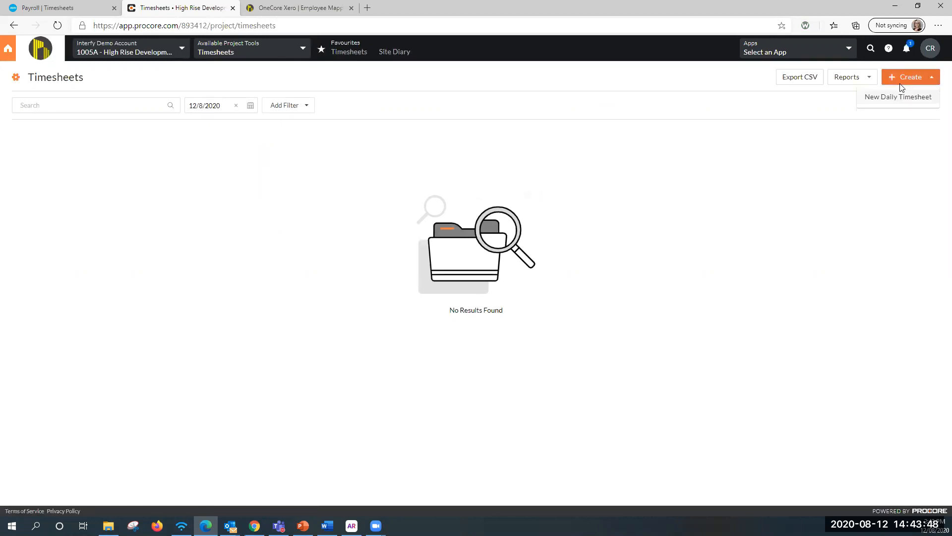
click(889, 97)
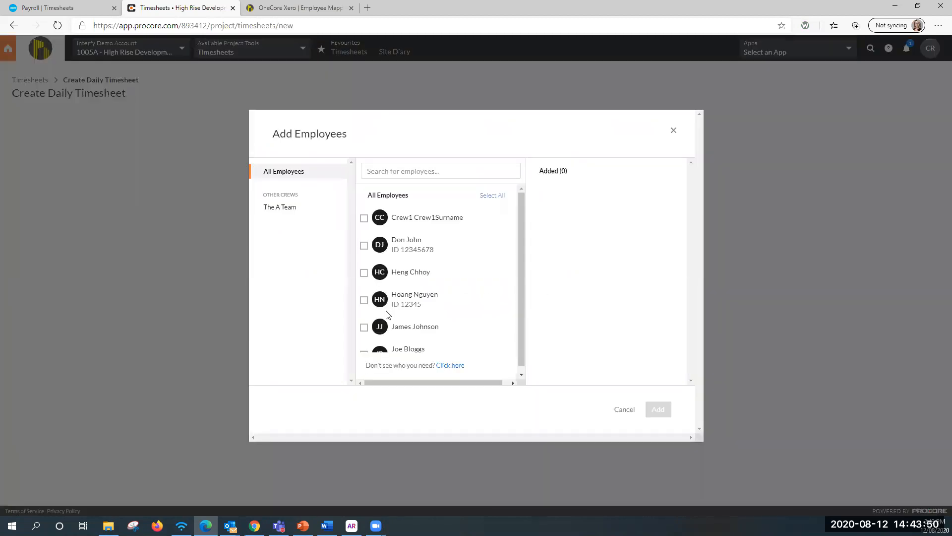
click(364, 327)
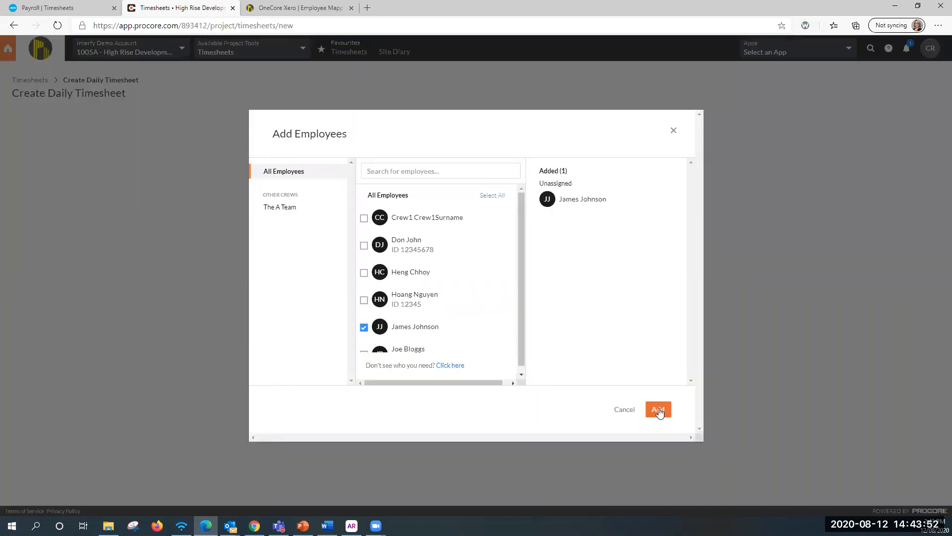
click(659, 409)
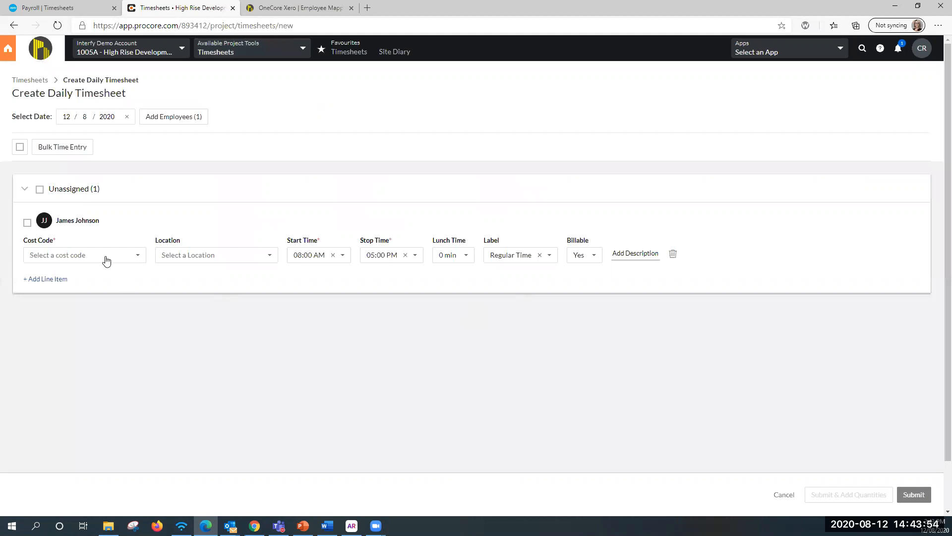
Step: Set the entry's cost code to 01-010 Project Management and lunch time to 30 min, and submit and approve the timesheet
click(140, 257)
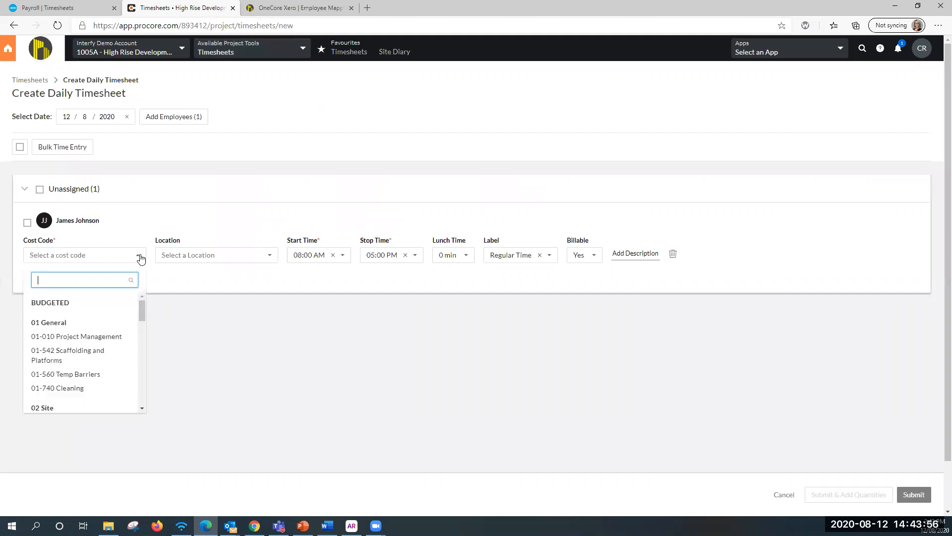
click(89, 338)
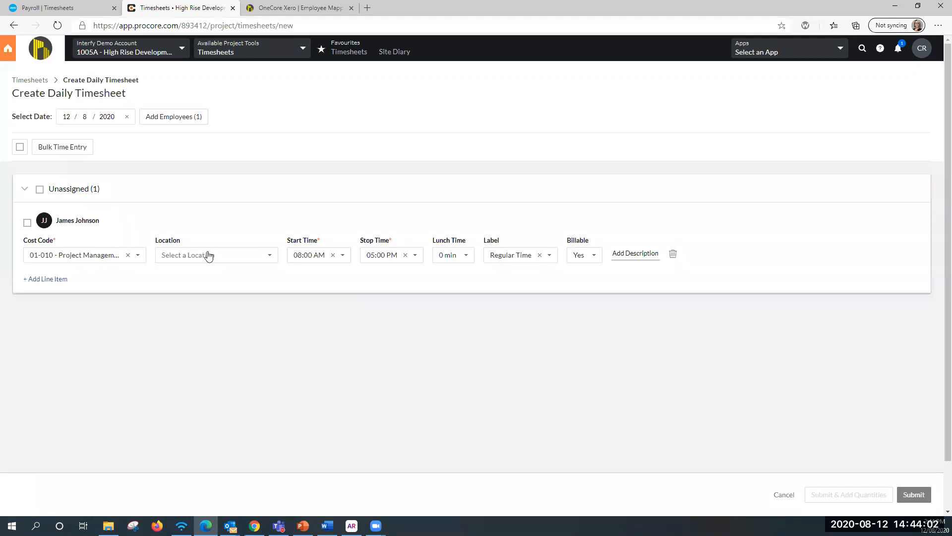
click(465, 256)
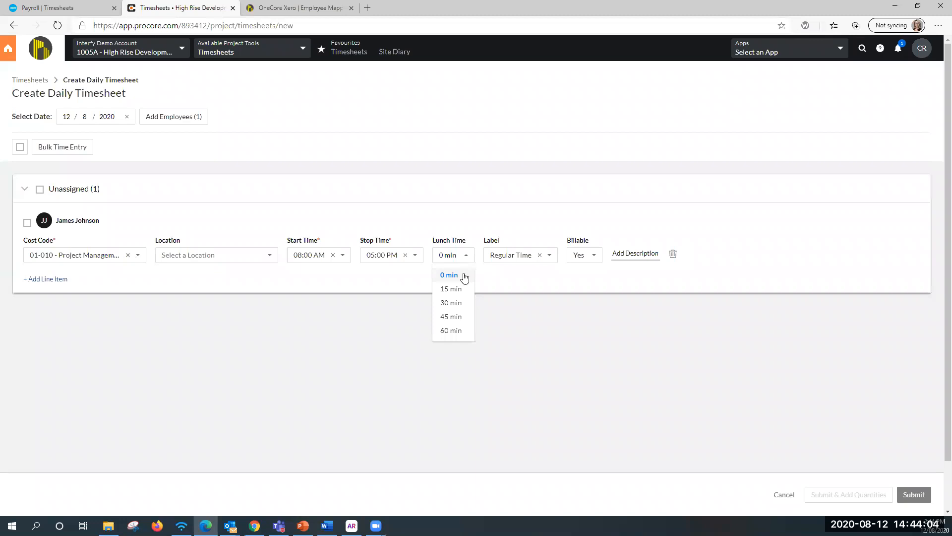
click(456, 303)
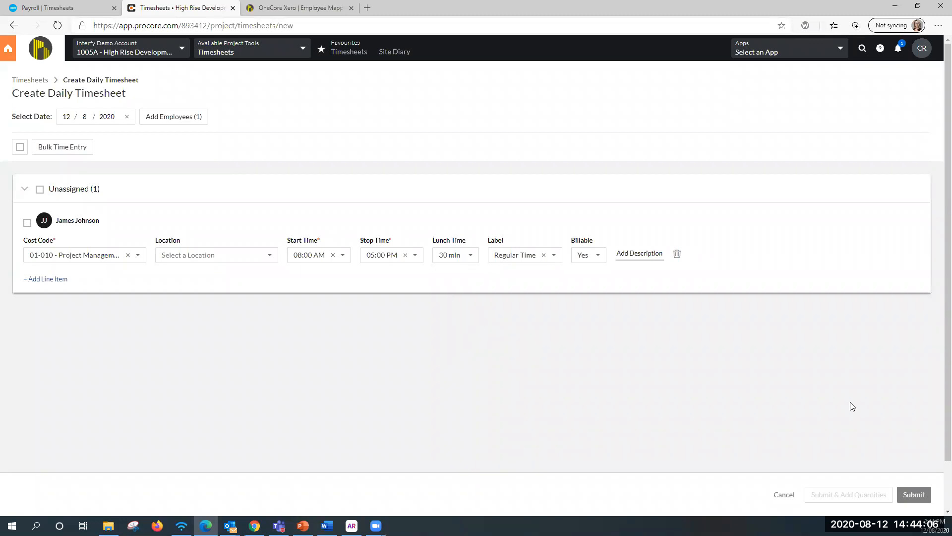
click(914, 495)
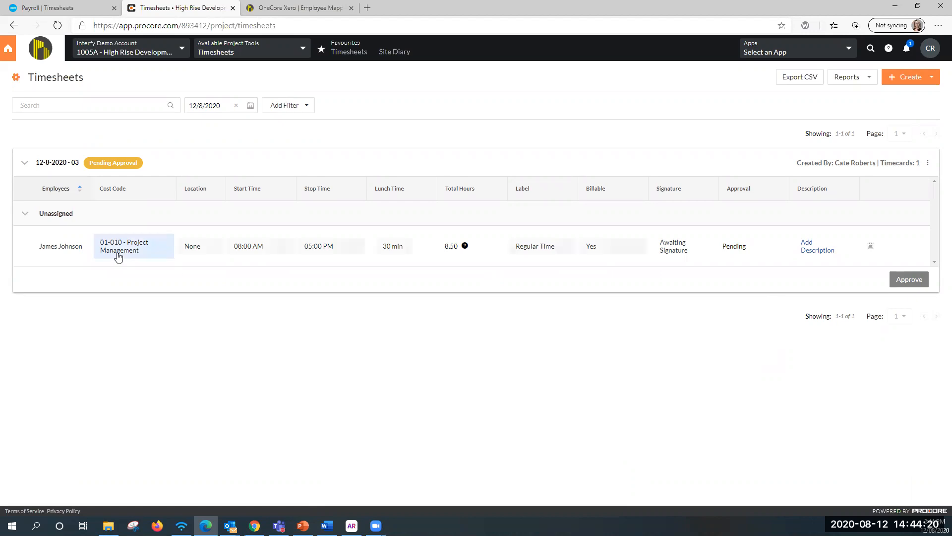
click(911, 279)
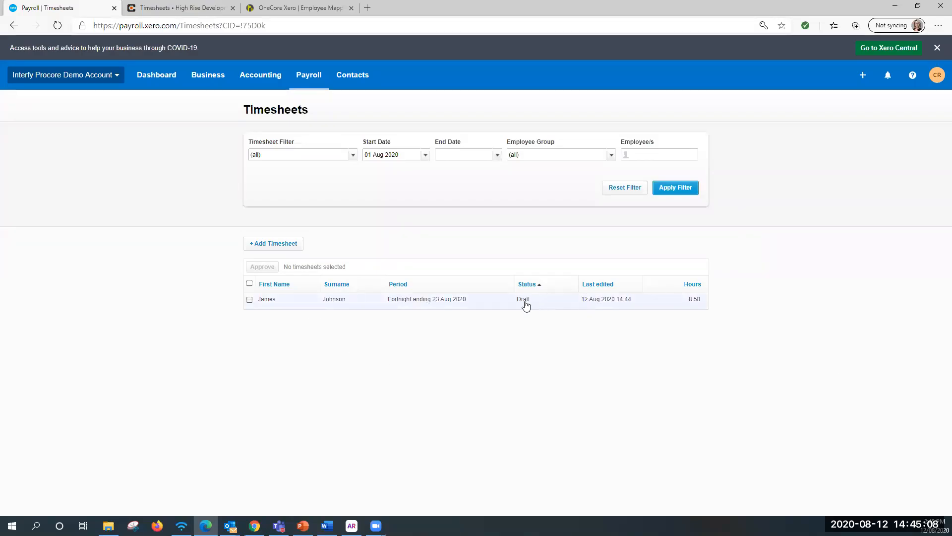
Step: Switch to Xero Payroll and open the employee's draft timesheet for the fortnight ending 23 Aug 2020
click(270, 303)
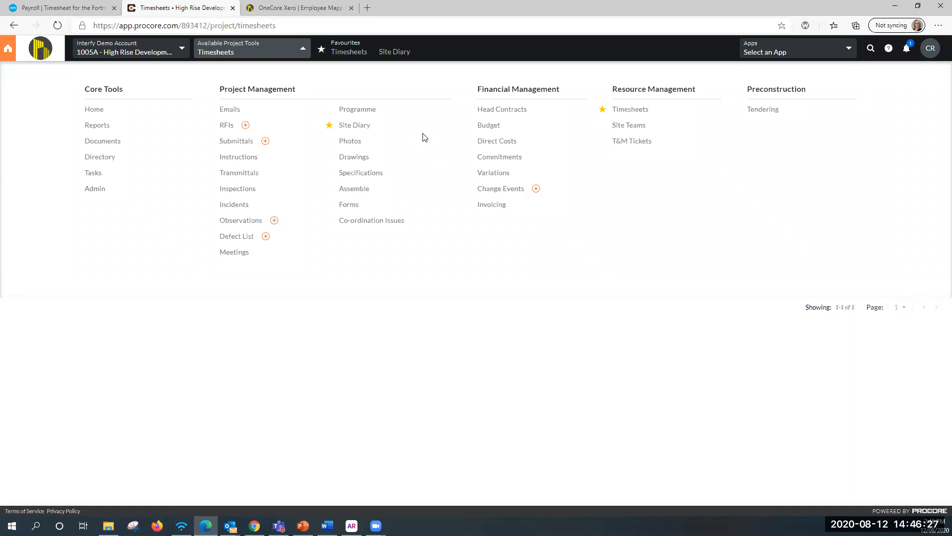
Step: Return to Procore, open the Site Diary for 12 Aug 2020, acknowledge its accuracy and complete it without distributing
click(351, 129)
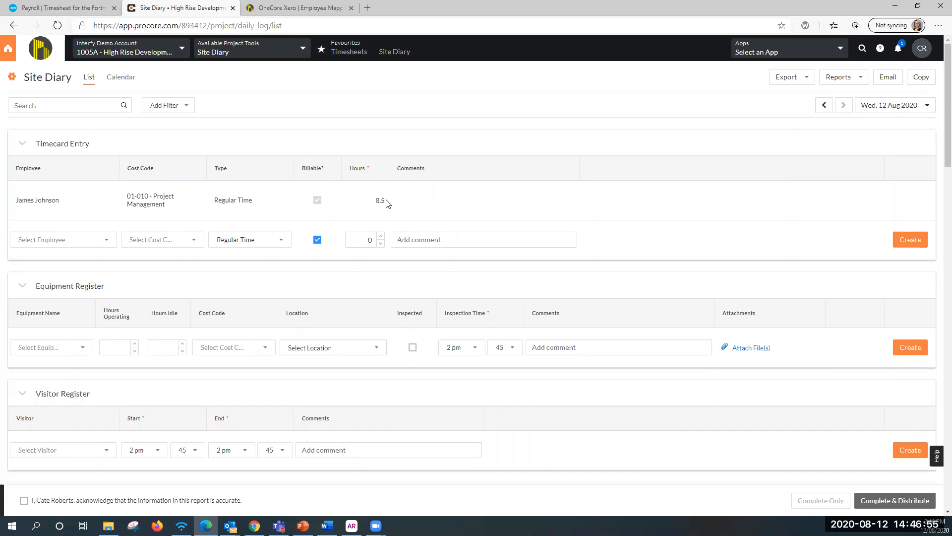
scroll(389, 204, down, 20)
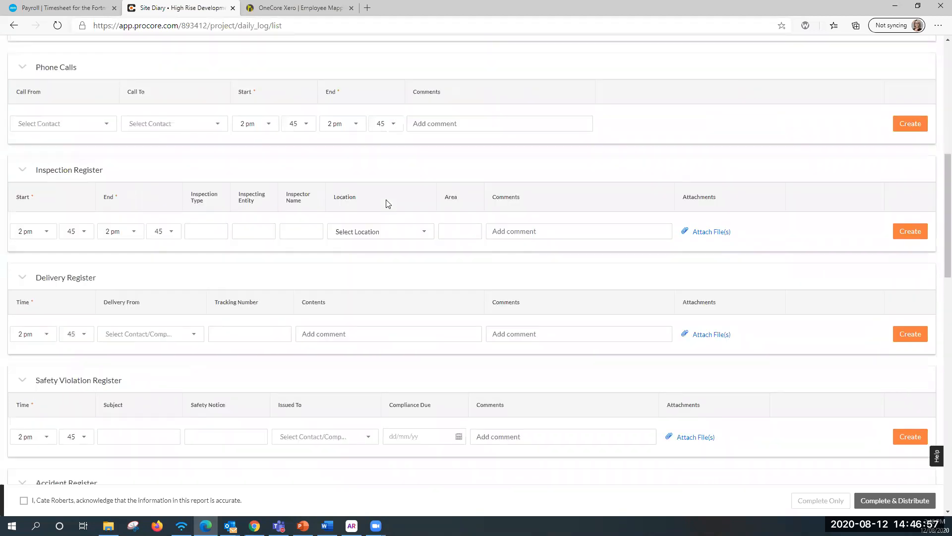
scroll(387, 203, down, 2)
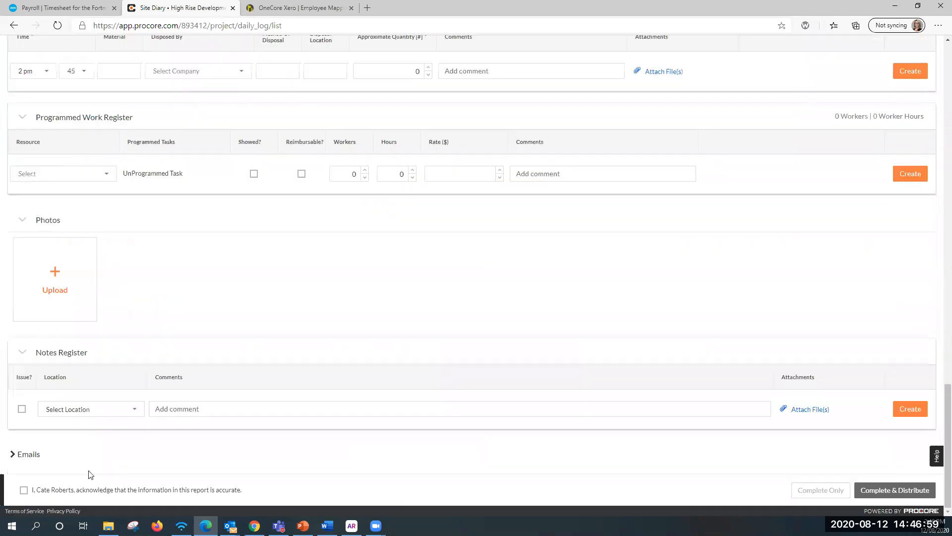
click(23, 491)
click(822, 490)
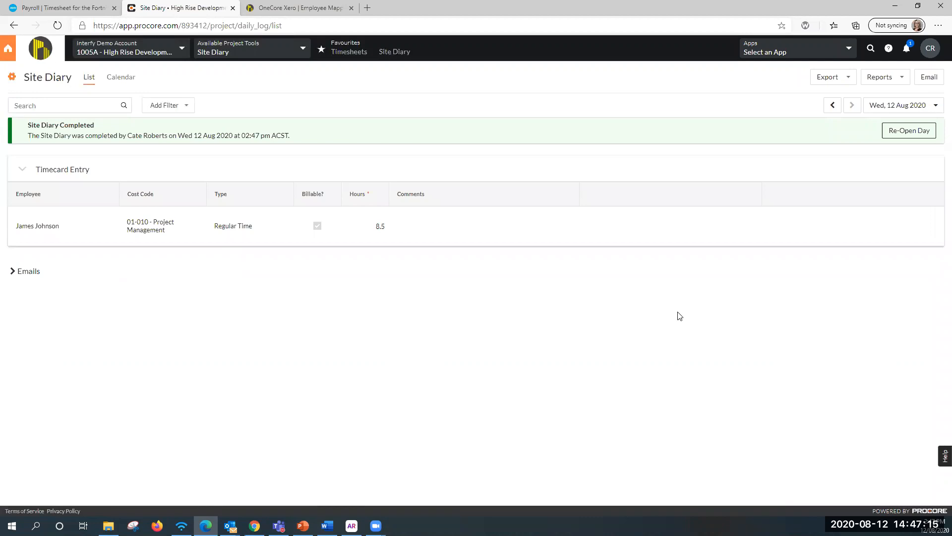
Step: Open the project's Direct Costs, refresh the list until the new payroll cost is updated, and view the 12/8/20 entry
click(304, 51)
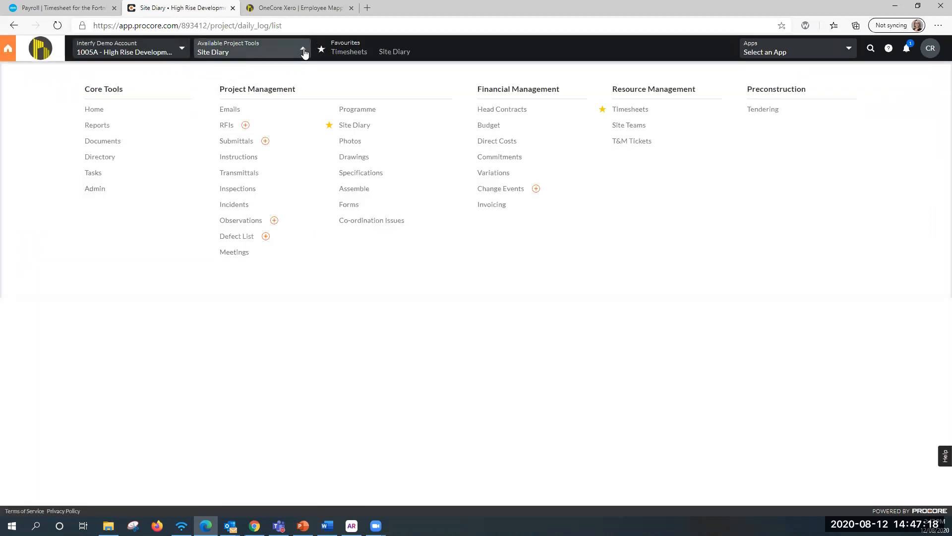
click(493, 144)
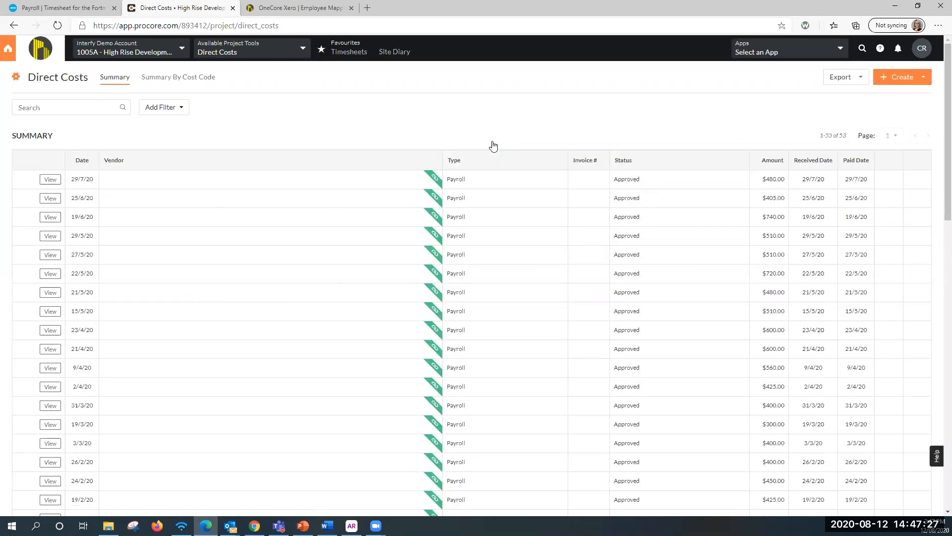
click(56, 25)
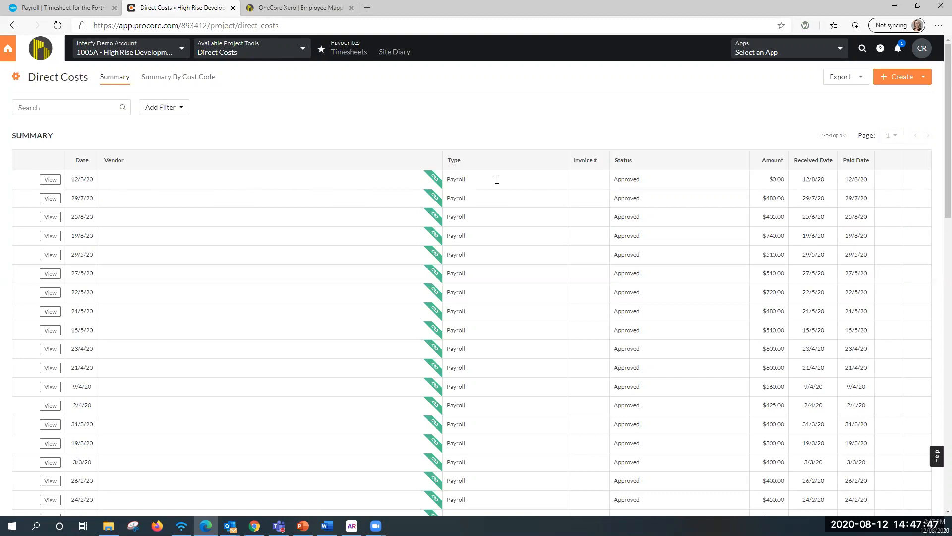
click(57, 25)
mouse_move(437, 183)
click(48, 182)
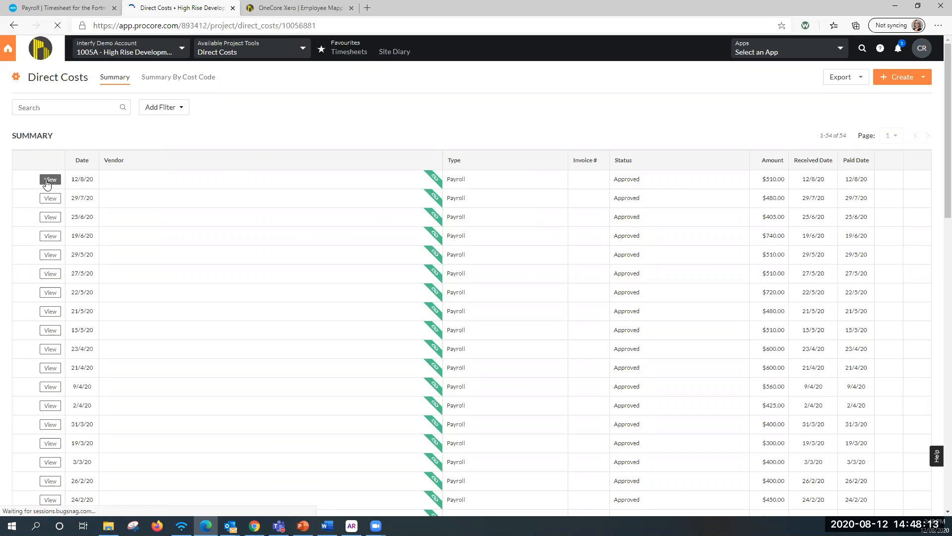